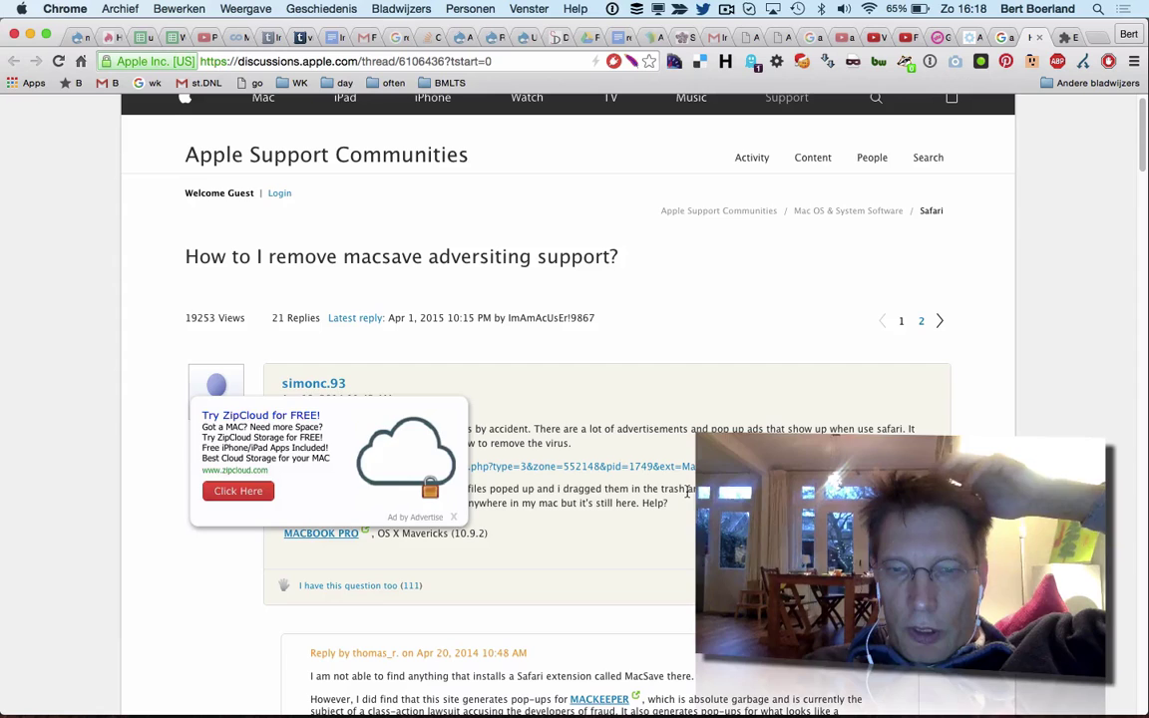
{"action": "scroll", "coordinate": [688, 493], "scroll_direction": "down", "scroll_amount": 2}
{"action": "scroll", "coordinate": [599, 449], "scroll_direction": "down", "scroll_amount": 1}
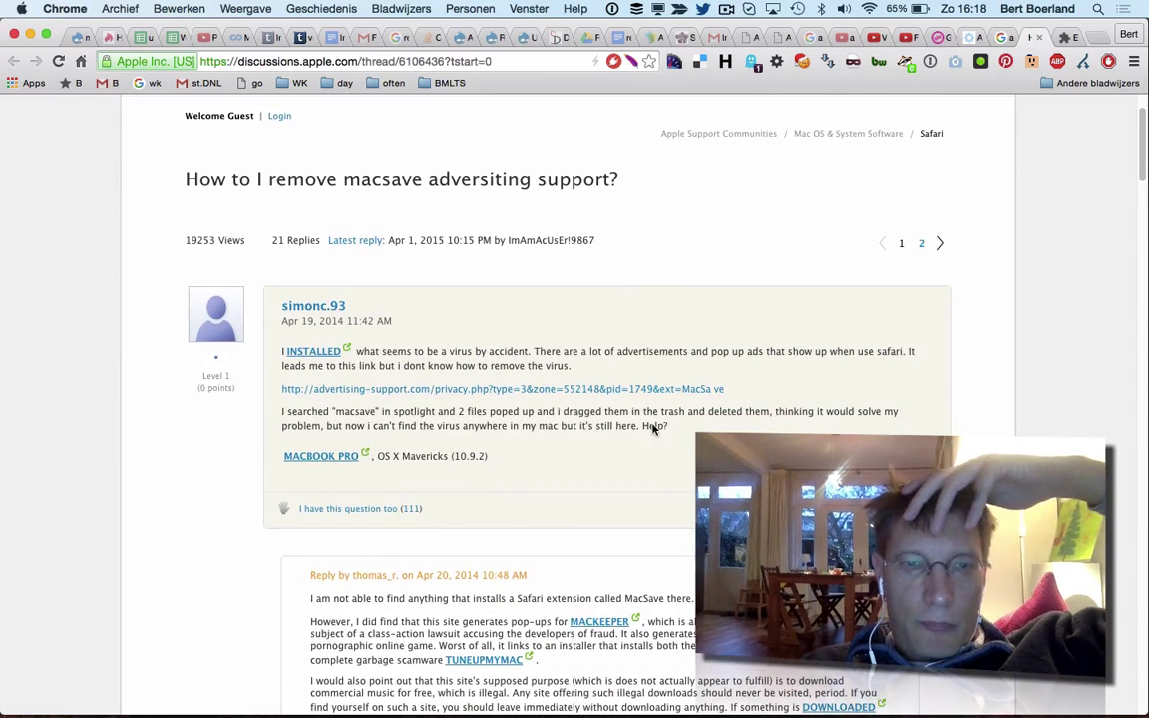
- Follow the injected MACBOOK PRO ad link in the thread's first post
{"action": "left_click", "coordinate": [326, 455]}
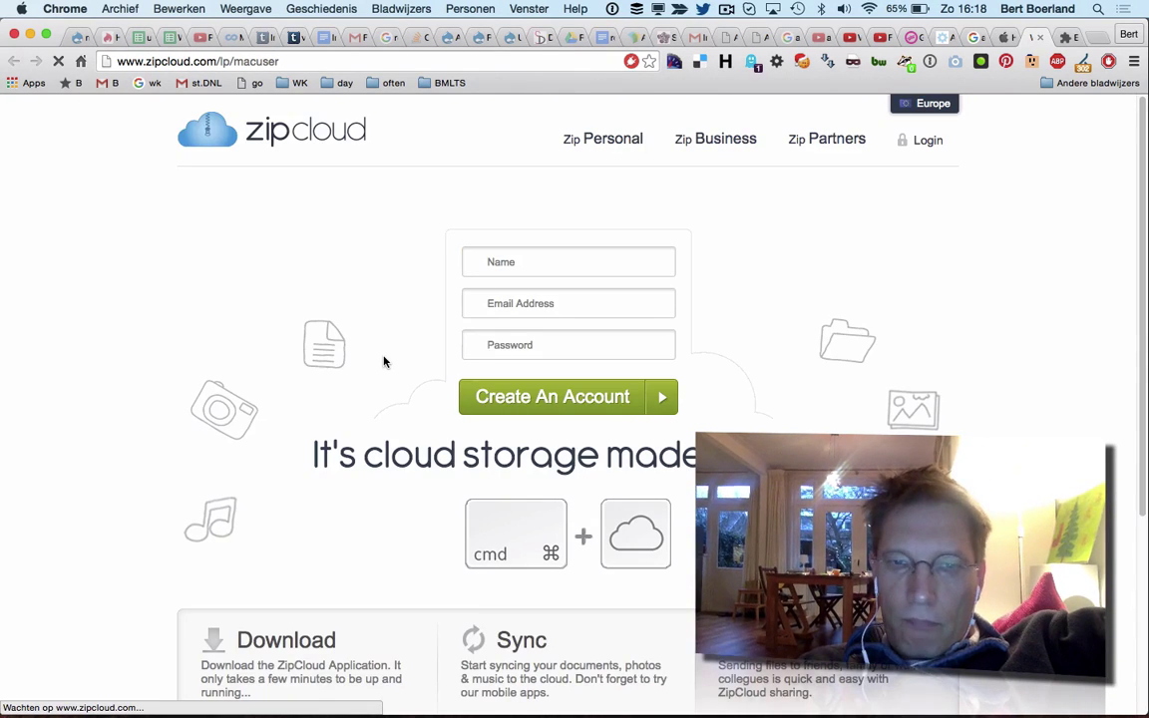
- Leave the ZipCloud ad page and return to the macsave discussion thread
{"action": "key", "text": "super+w"}
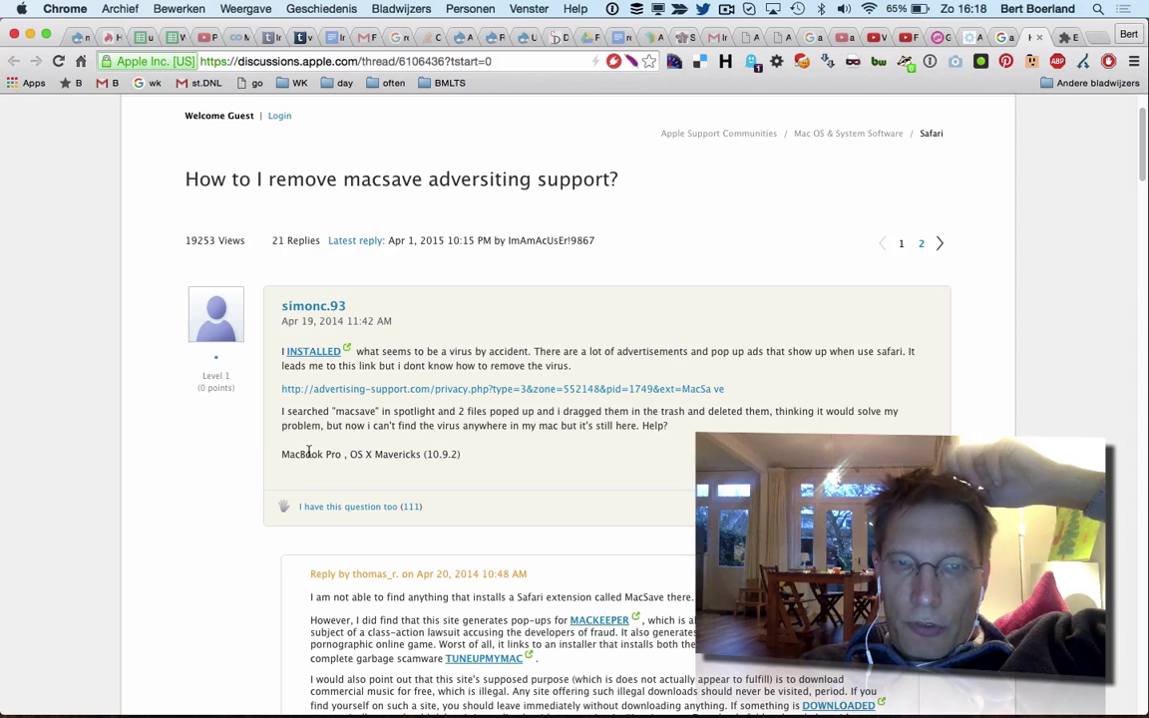
- Reload the macsave thread and re-enable Facebook Chat Downloader on the extensions page
{"action": "left_click", "coordinate": [252, 61]}
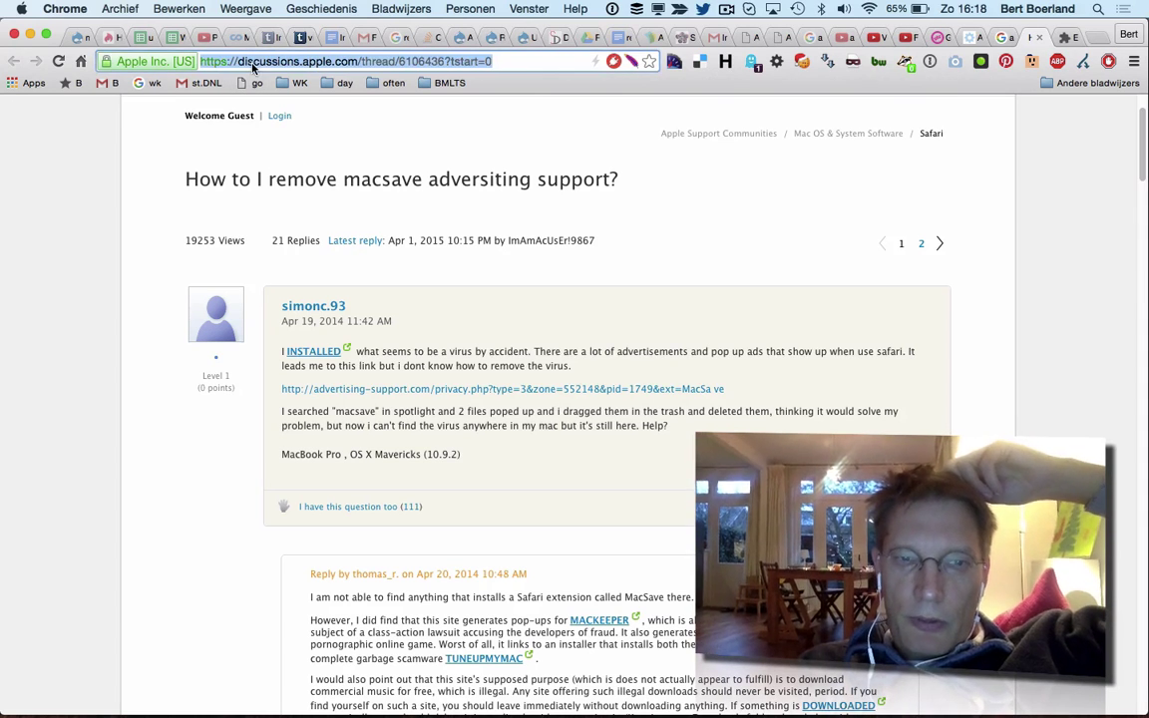
{"action": "key", "text": "Return"}
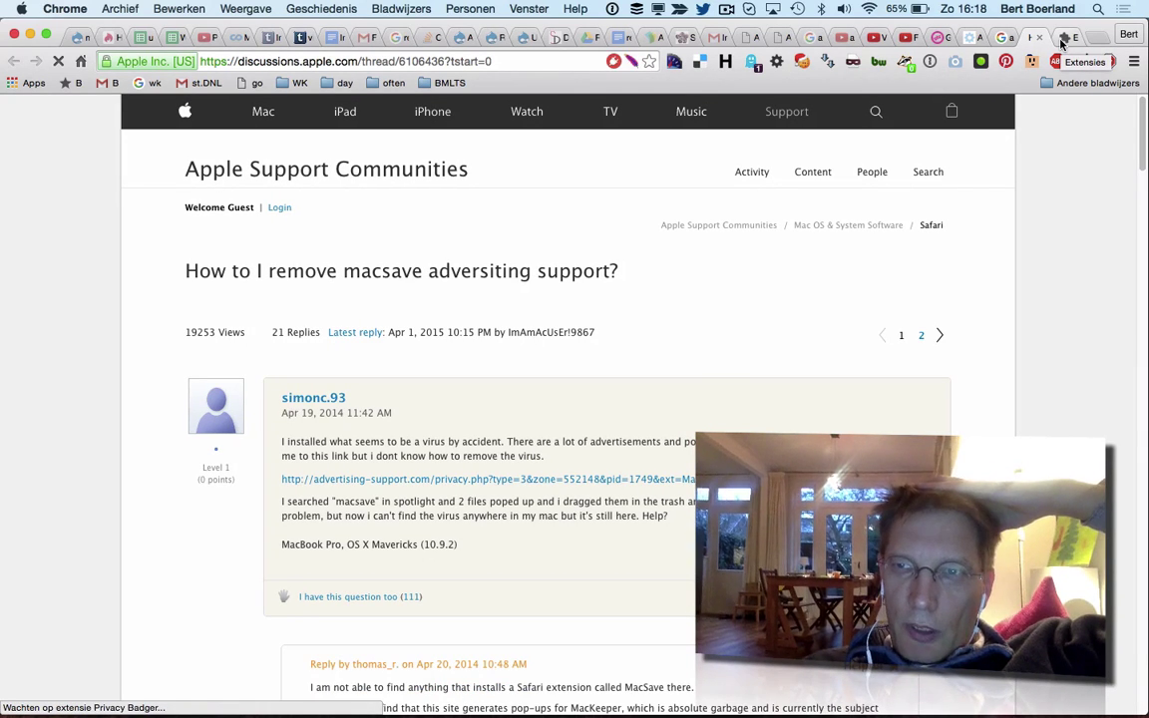
{"action": "left_click", "coordinate": [1062, 40]}
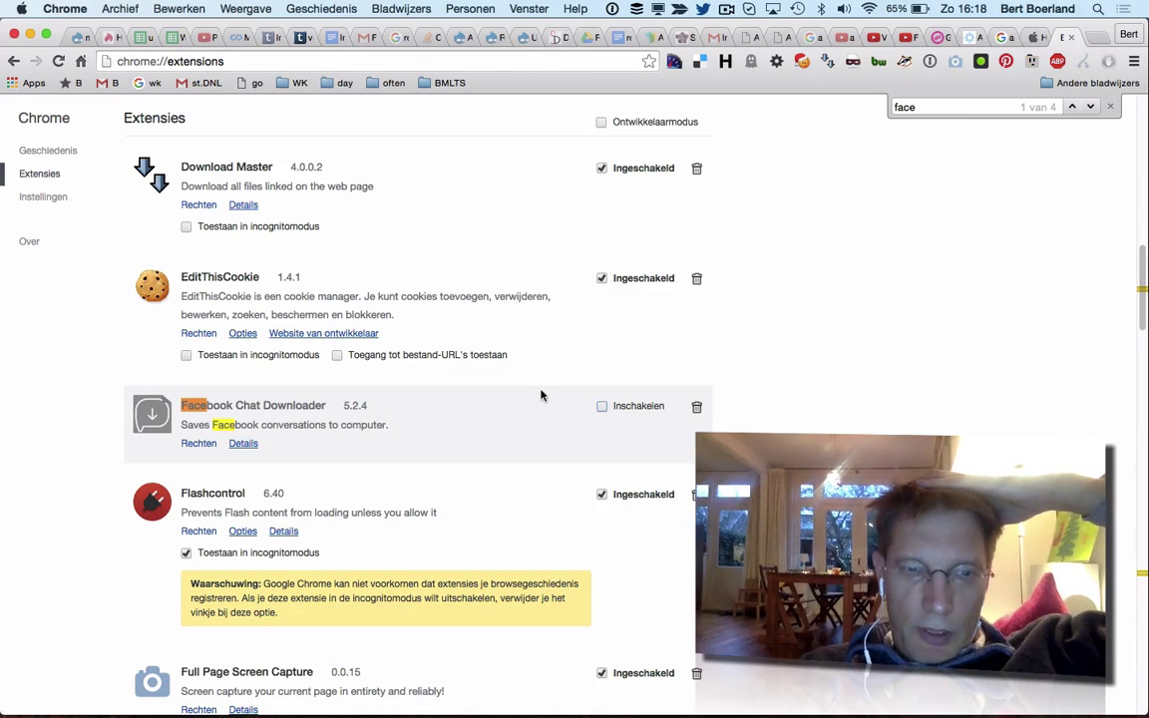
{"action": "left_click", "coordinate": [602, 406]}
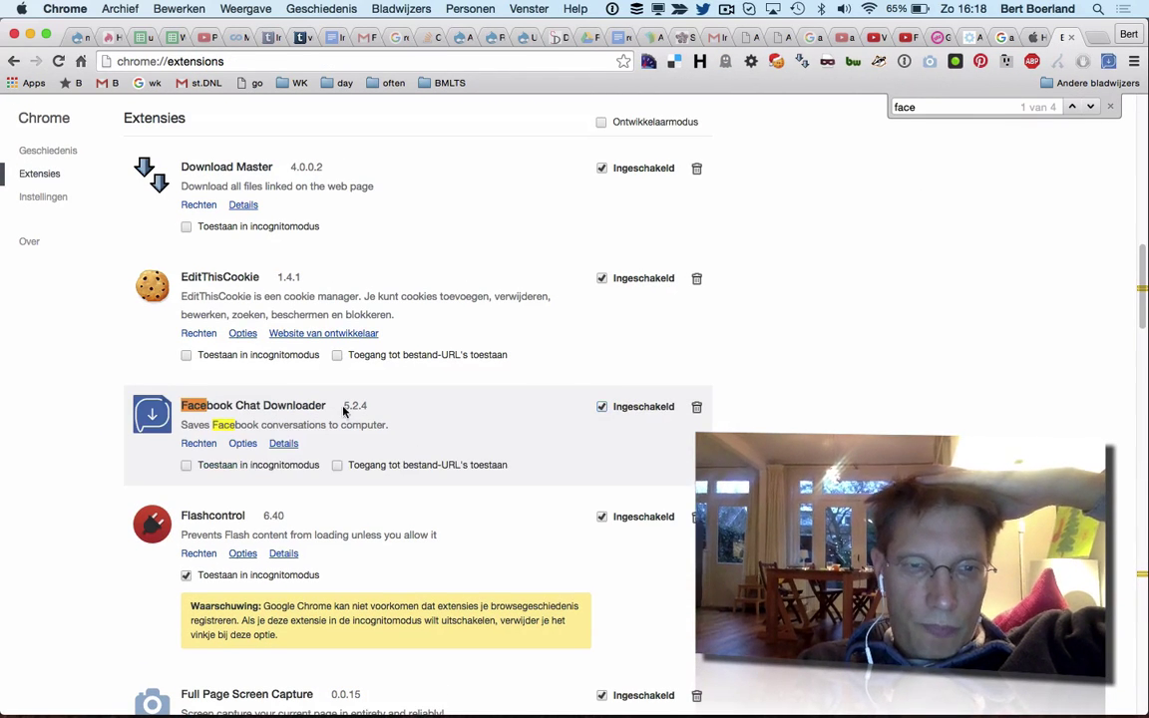
{"action": "left_click", "coordinate": [1038, 37]}
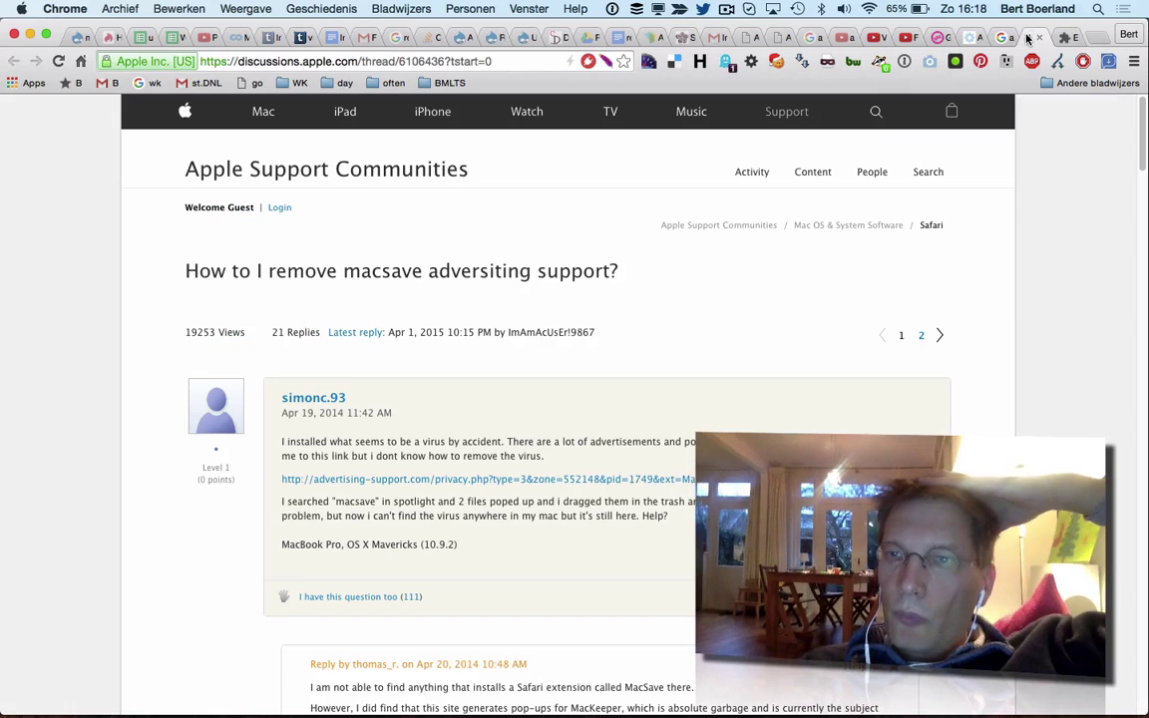
- Reload the thread to see the injected ads return, then view the extensions list
{"action": "left_click", "coordinate": [256, 62]}
{"action": "key", "text": "Return"}
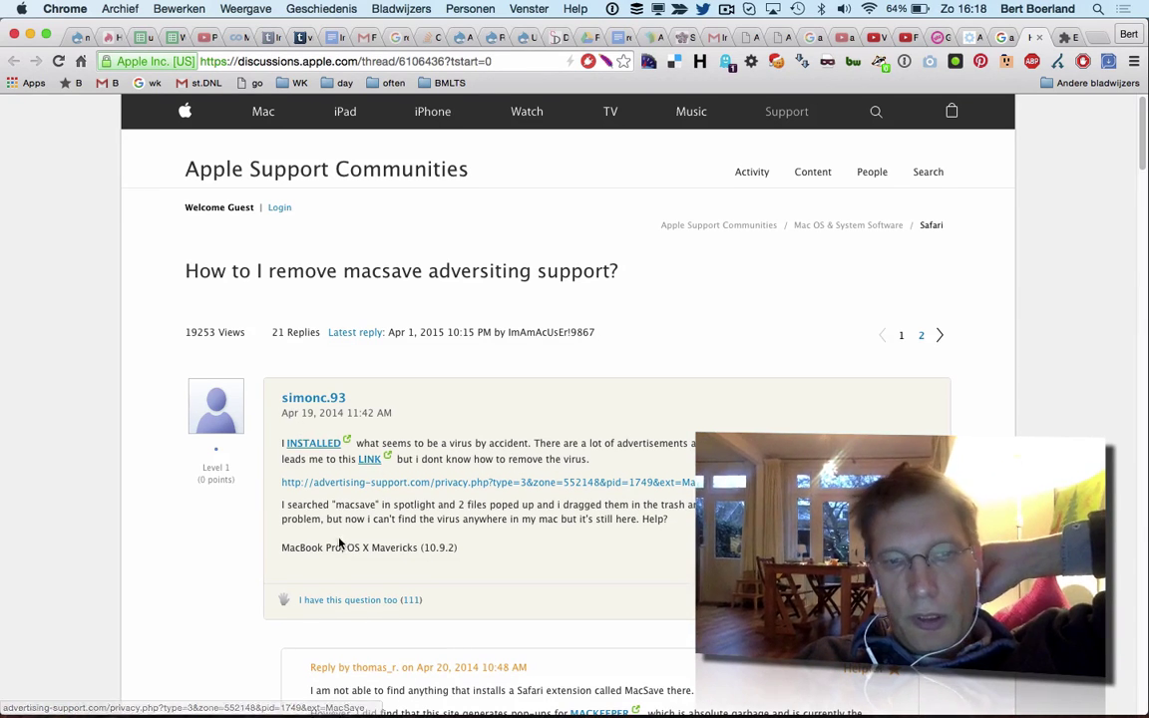
{"action": "left_click", "coordinate": [1065, 37]}
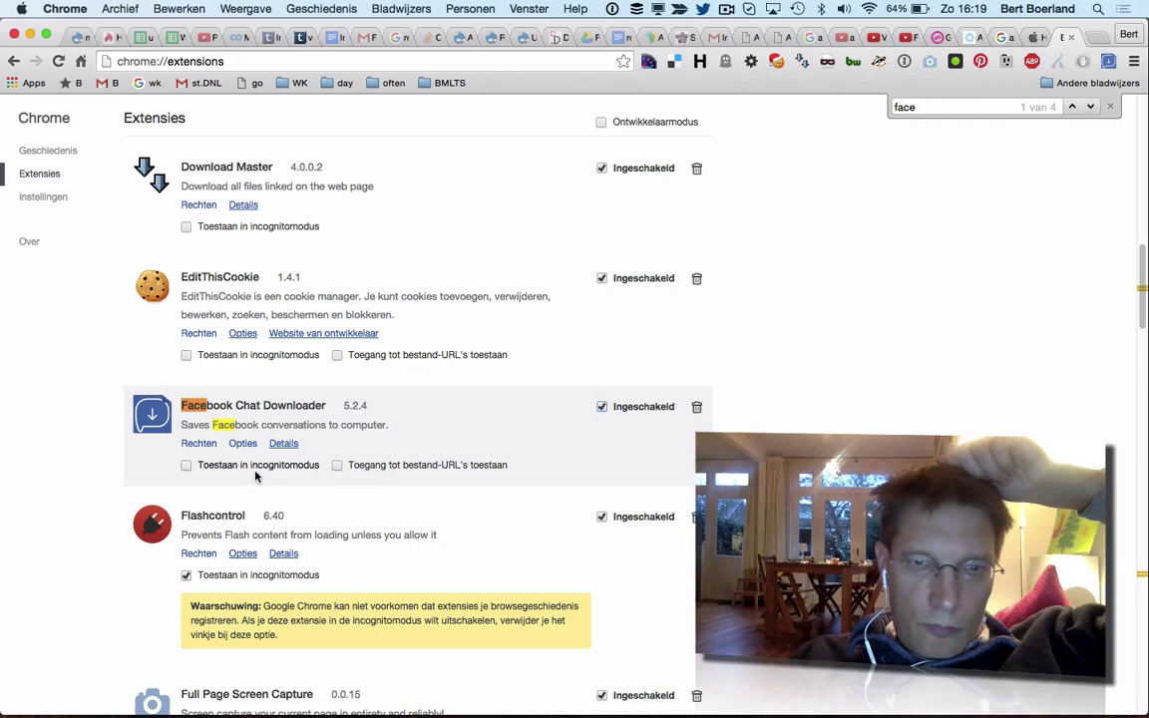
- Disable and remove Facebook Chat Downloader with 'Misbruik melden' ticked
{"action": "left_click", "coordinate": [601, 406]}
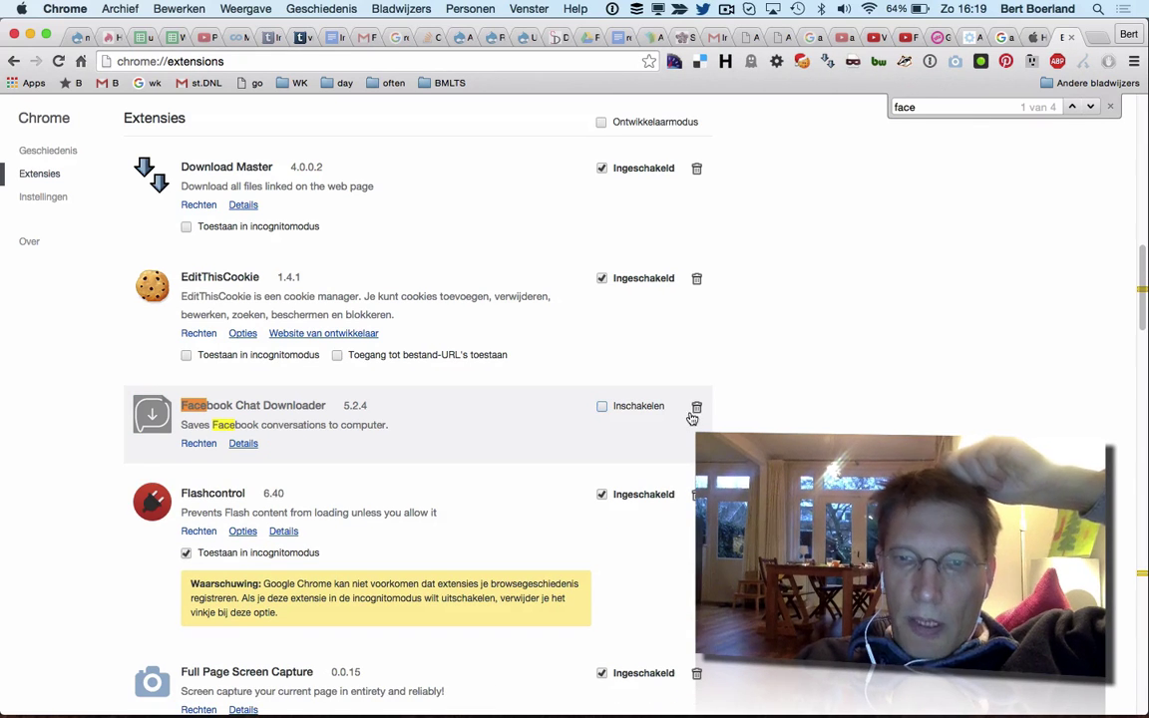
{"action": "left_click", "coordinate": [695, 407]}
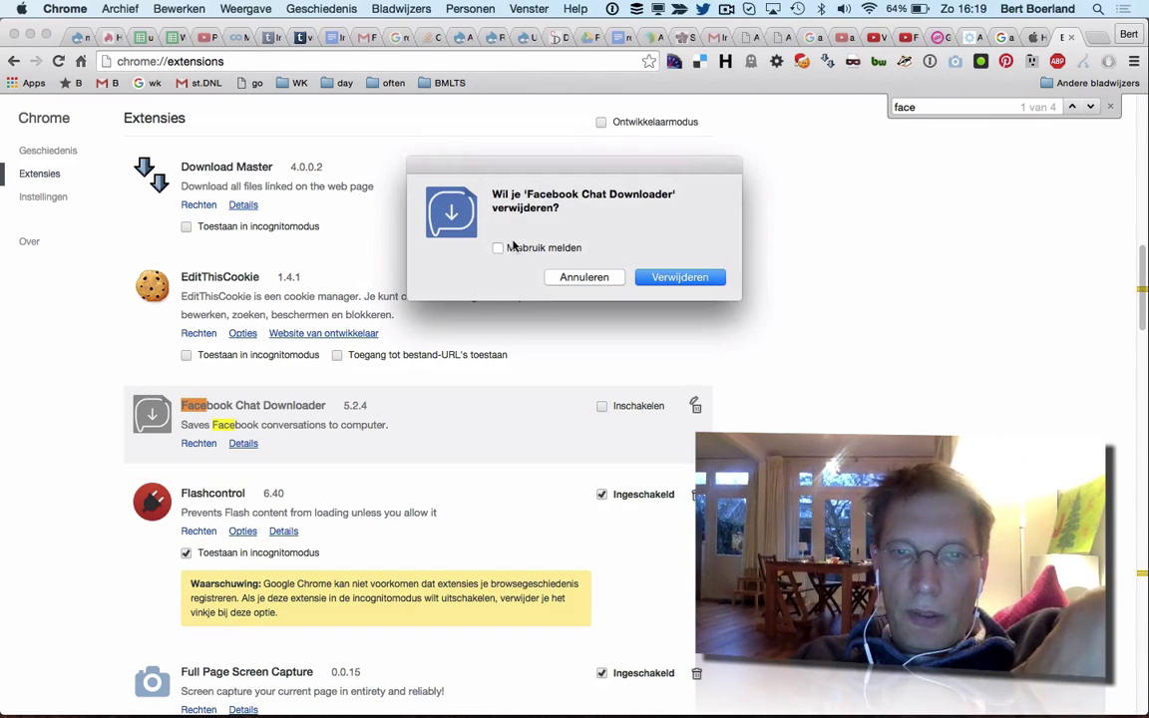
{"action": "left_click", "coordinate": [499, 247]}
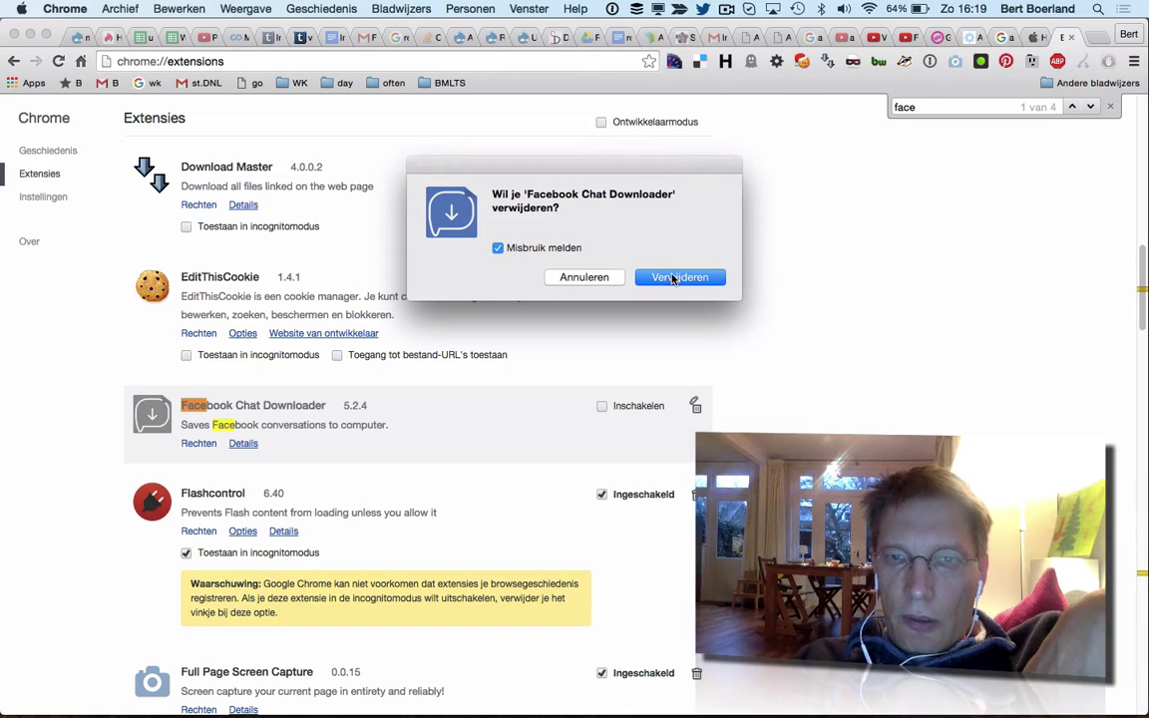
{"action": "left_click", "coordinate": [679, 277]}
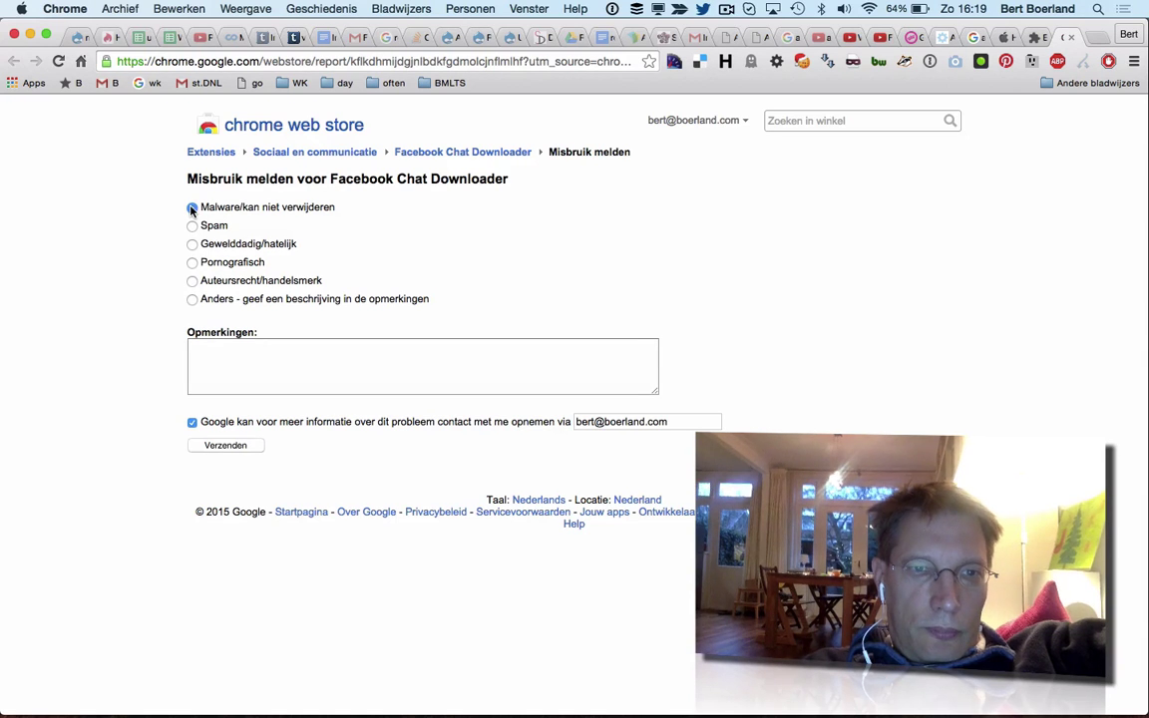
- Submit the malware abuse report with the comment 'injecting ads'
{"action": "left_click", "coordinate": [225, 366]}
{"action": "type", "text": "je"}
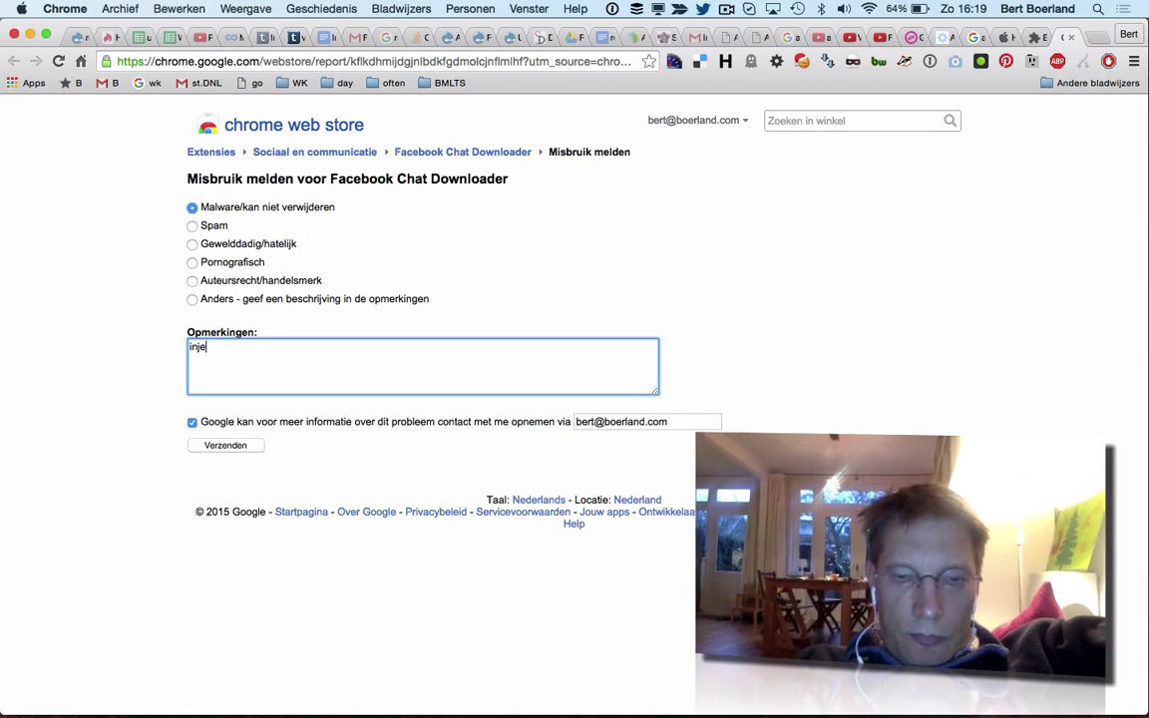
{"action": "type", "text": "cting ads"}
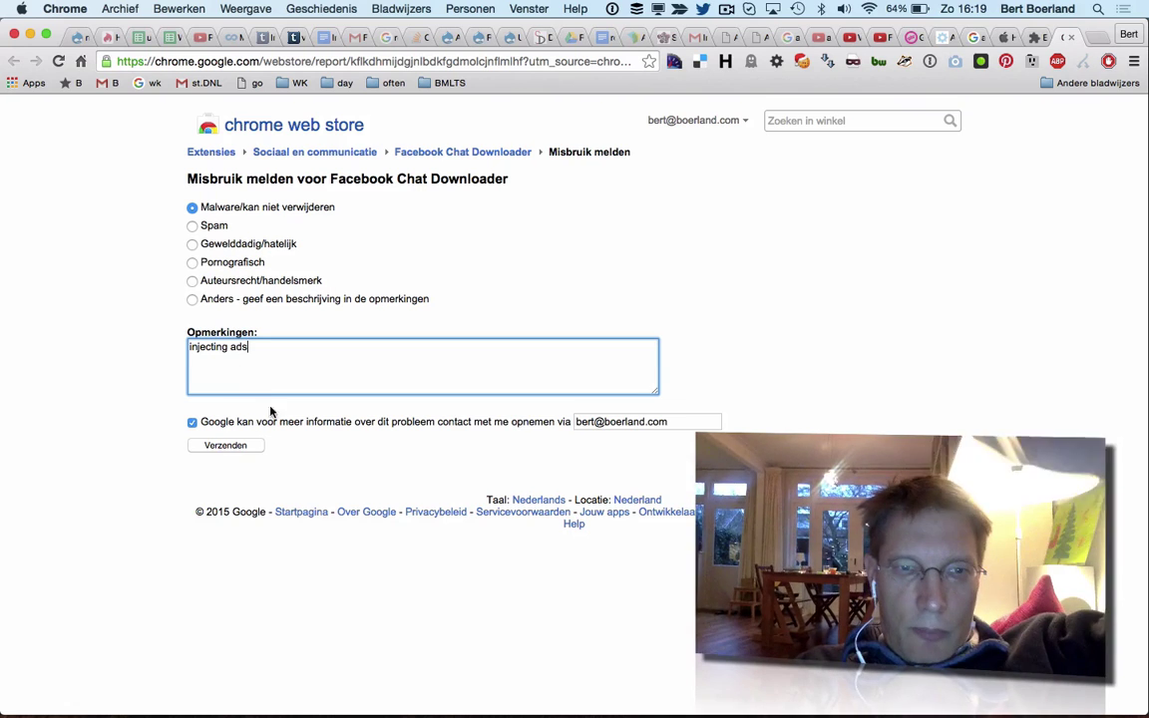
{"action": "left_click", "coordinate": [226, 444]}
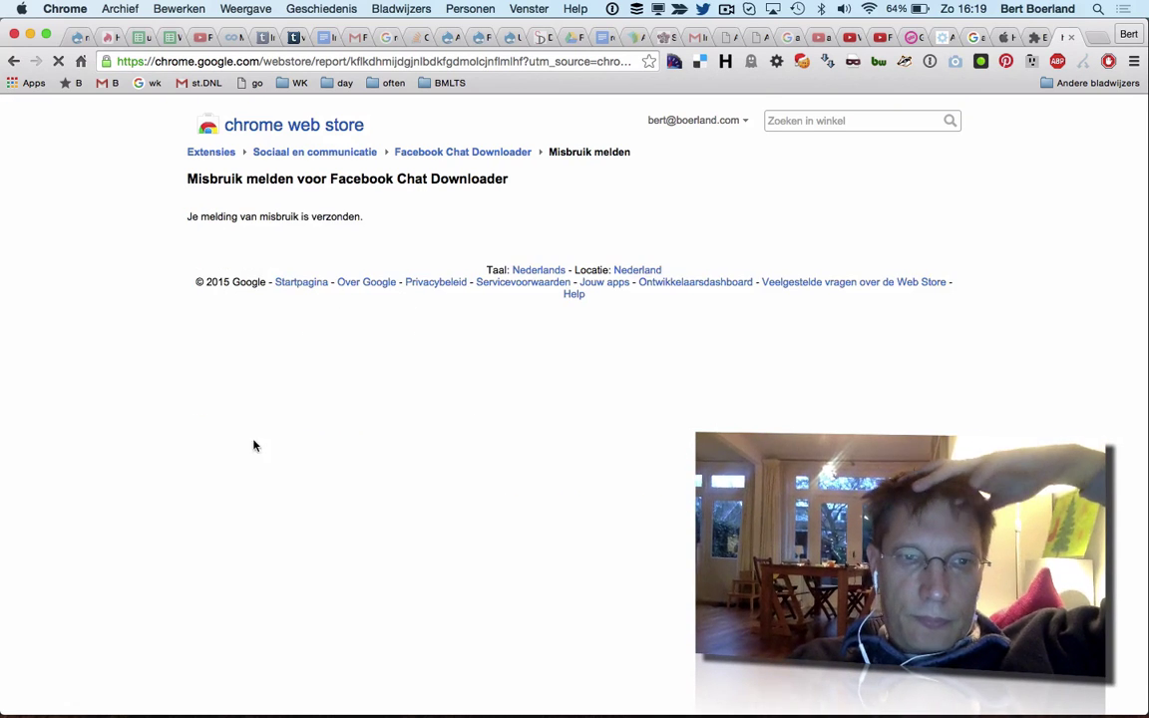
- Check the chrome://extensions list to confirm Facebook Chat Downloader is gone
{"action": "left_click", "coordinate": [1037, 37]}
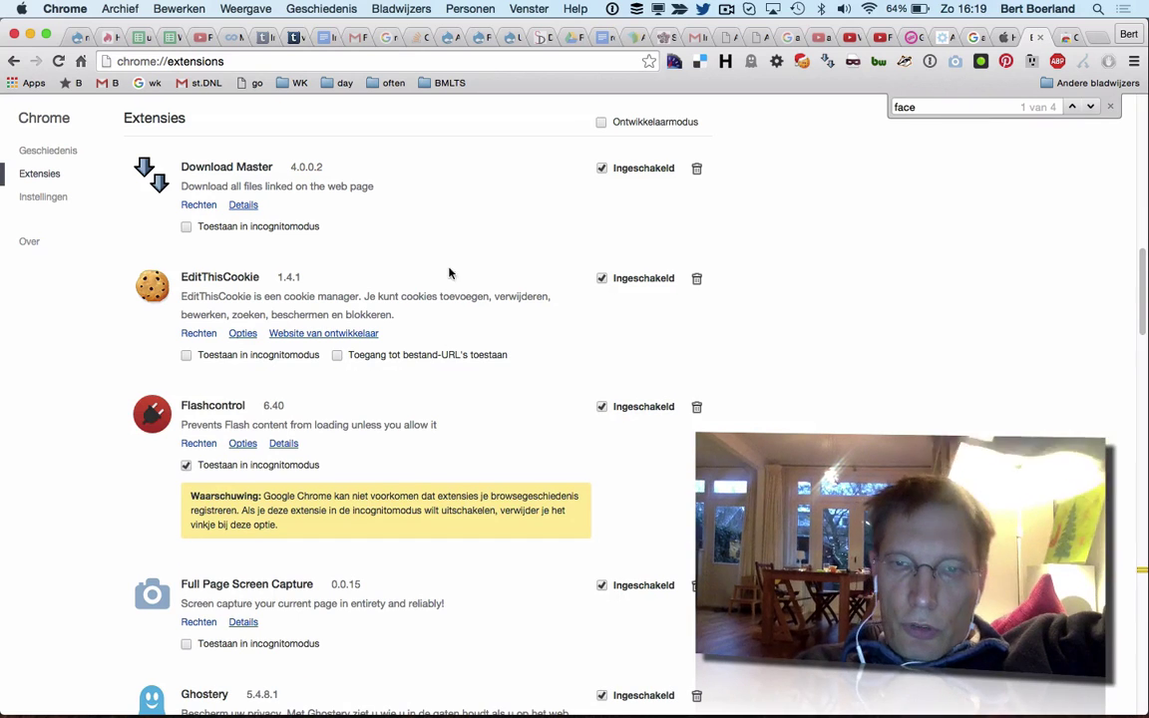